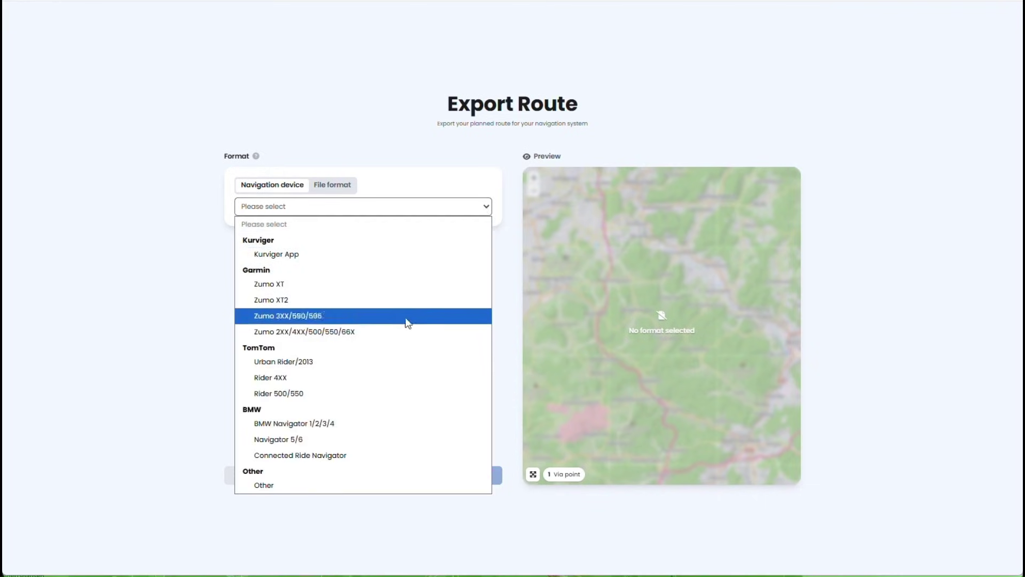
# Export the route for the Zumo XT2 as both Route and Track with embedded Garmin route points.
pyautogui.click(404, 302)
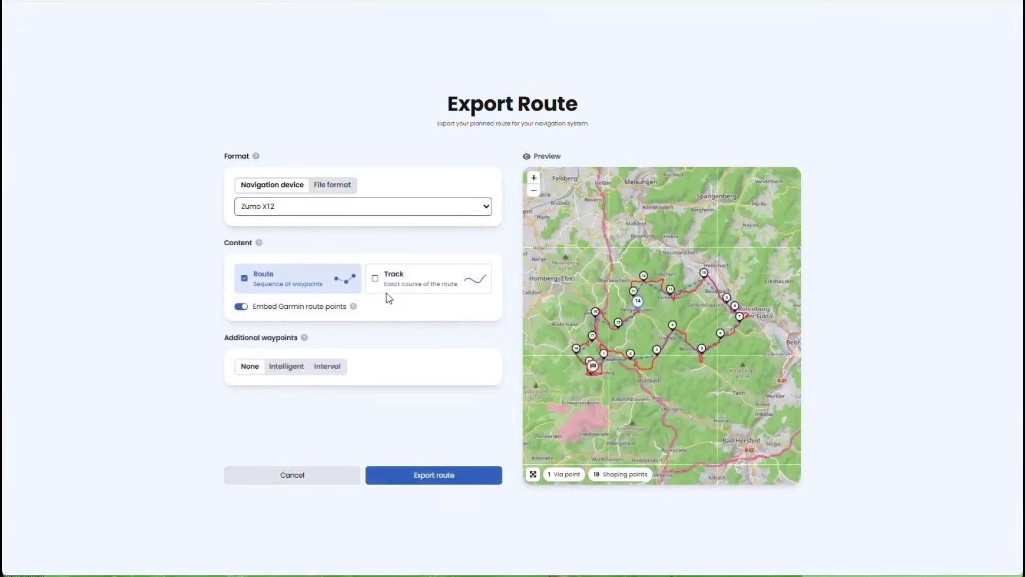
pyautogui.click(376, 279)
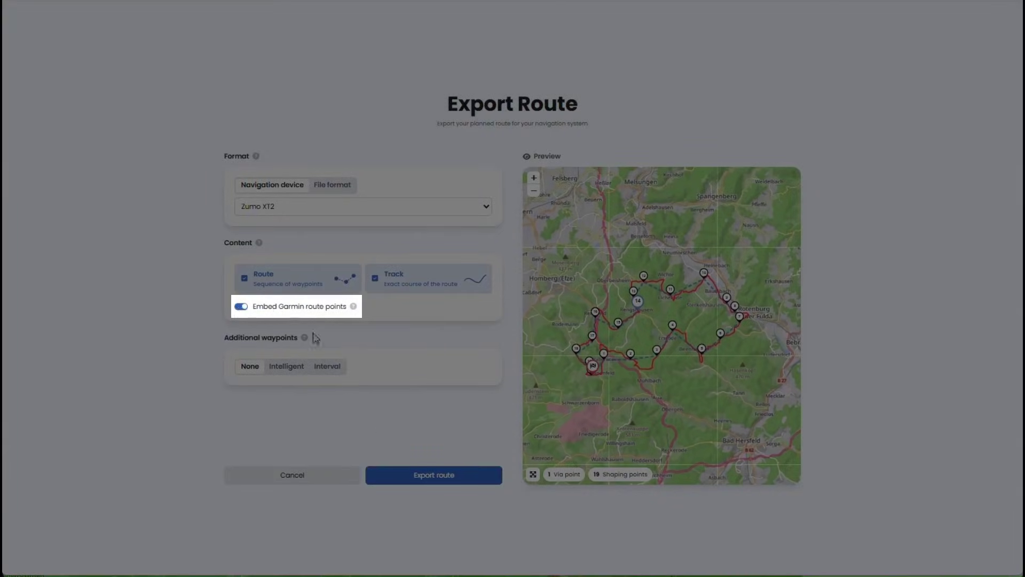
pyautogui.click(381, 475)
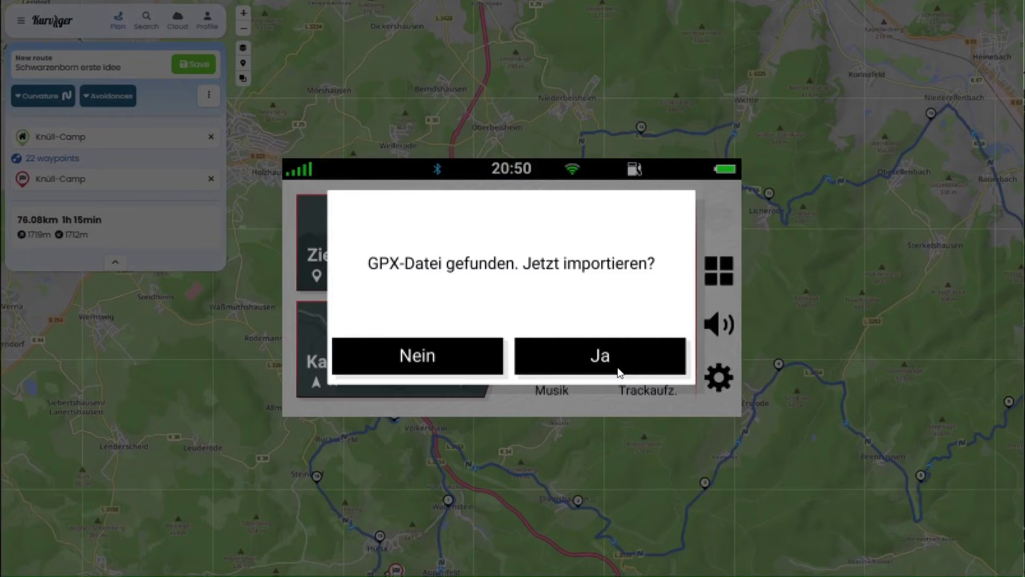
# Import the route from Herbstabschlusstour 2024.gpx onto the navigation device.
pyautogui.click(618, 372)
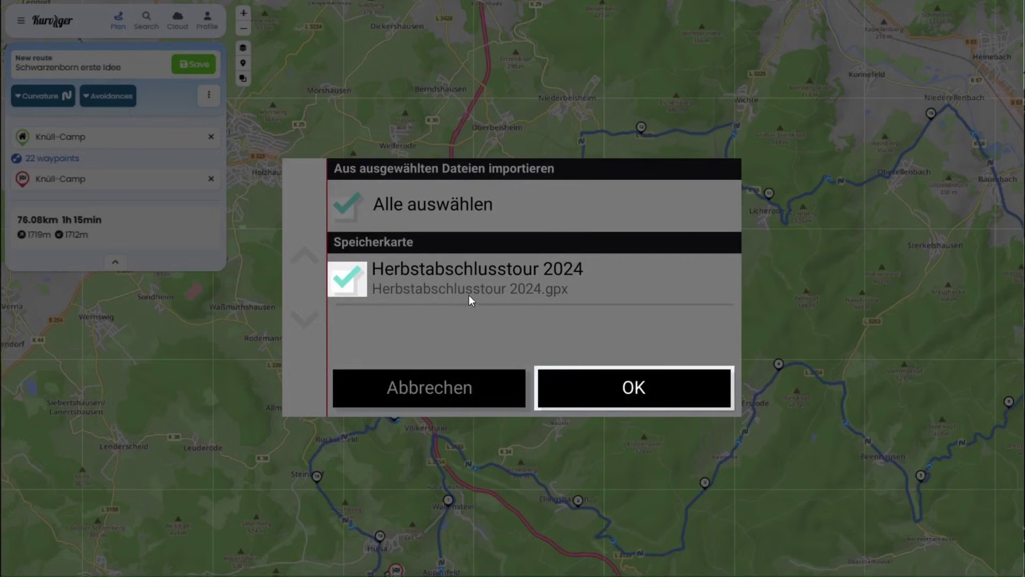
pyautogui.click(606, 399)
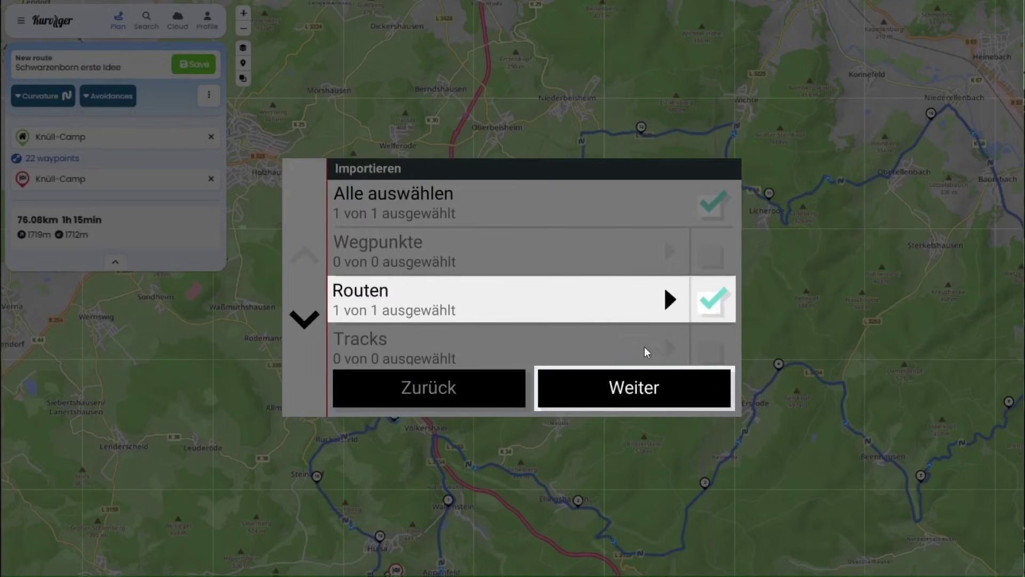
pyautogui.click(596, 391)
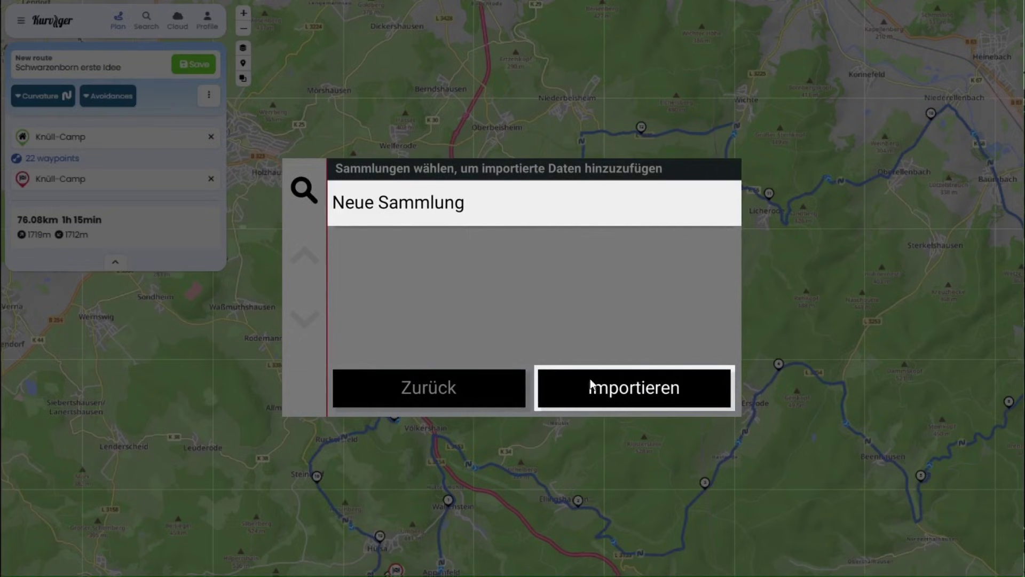
pyautogui.click(584, 394)
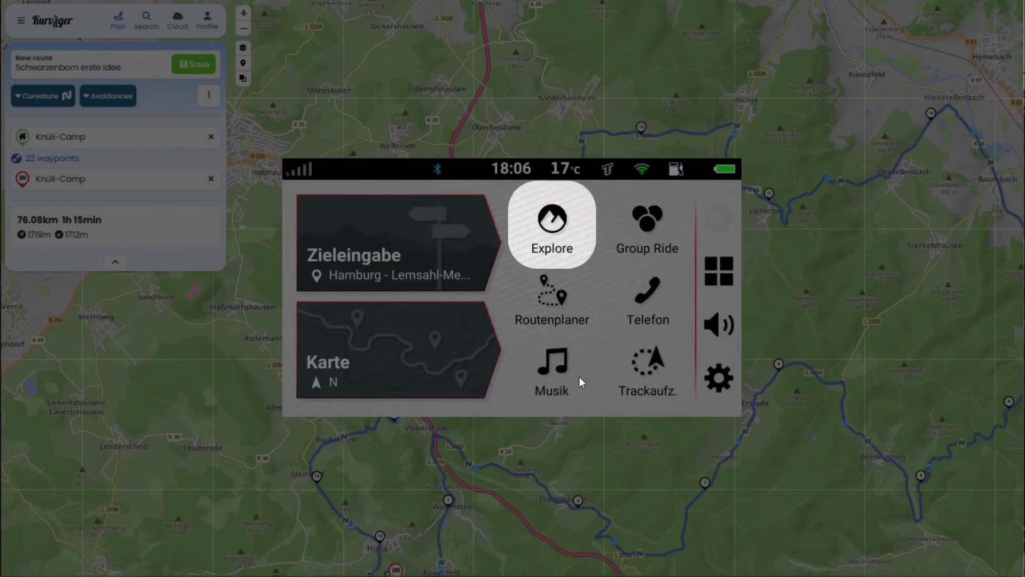
# Open the Explore app on the device and look through all saved elements (Alle) for the route.
pyautogui.click(562, 230)
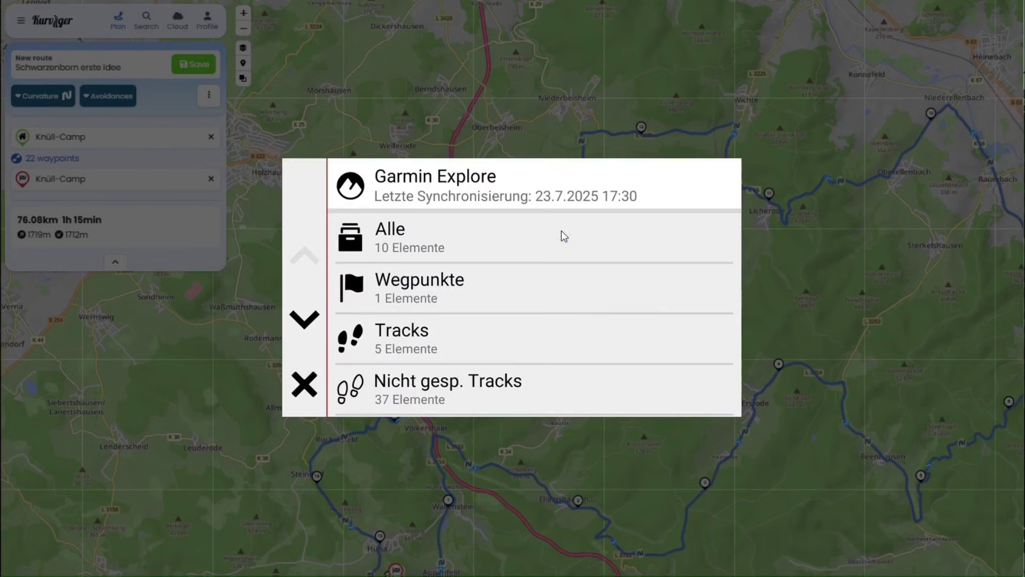
pyautogui.click(422, 248)
pyautogui.click(499, 354)
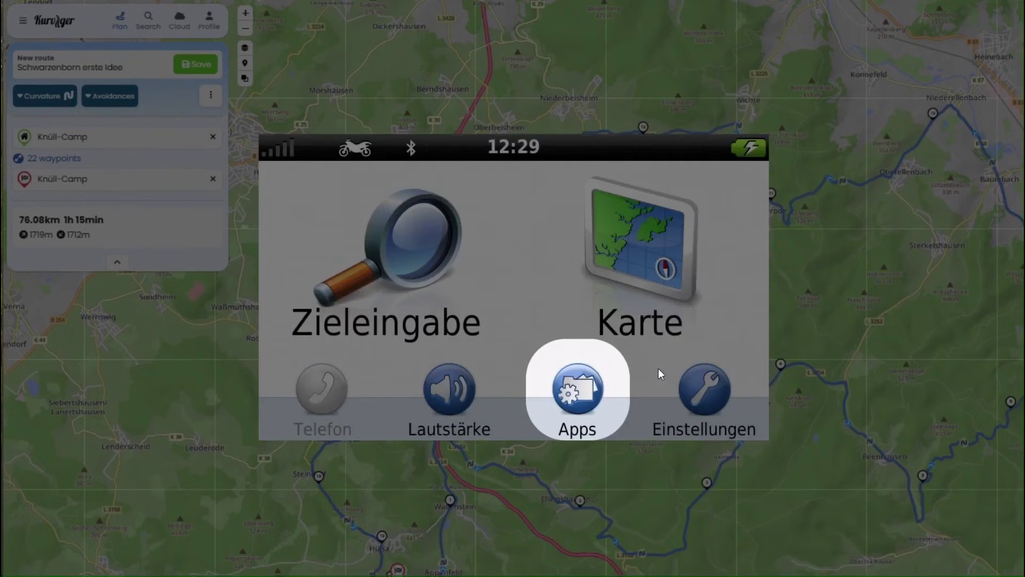
# Import the route "Barver - Lübbecke" into the older Garmin device's Routenplanung app.
pyautogui.click(599, 392)
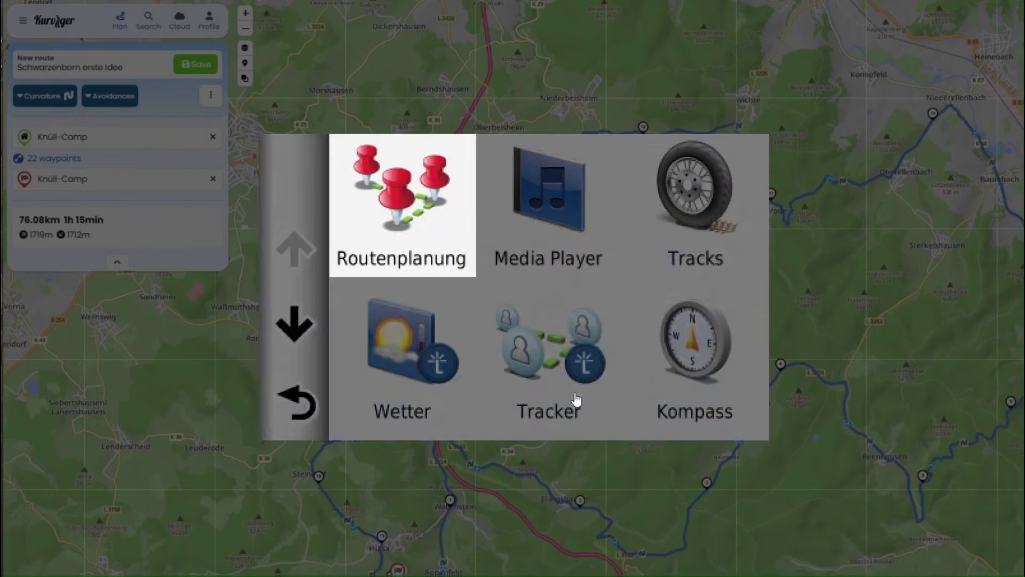
pyautogui.click(395, 237)
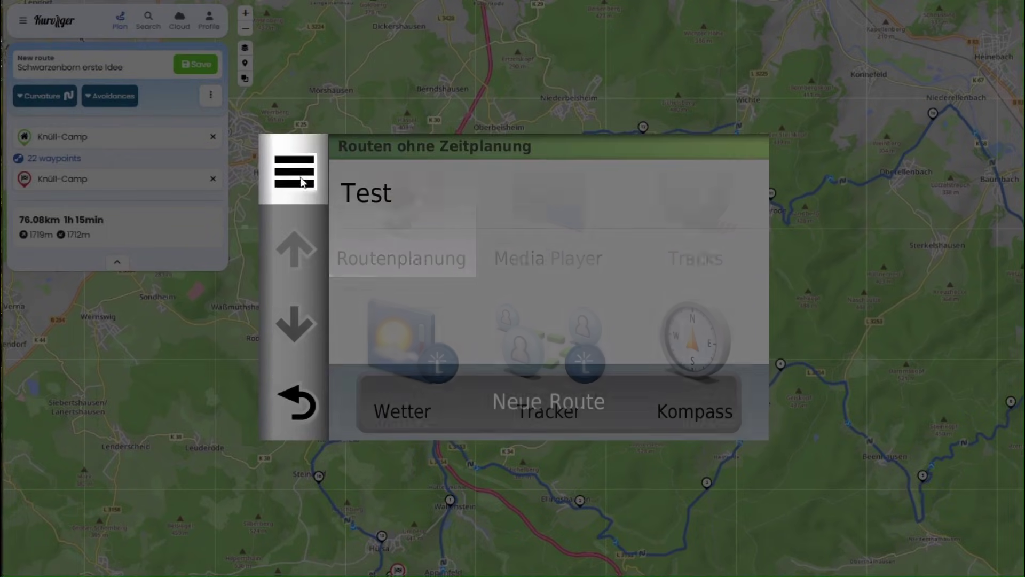
pyautogui.click(295, 172)
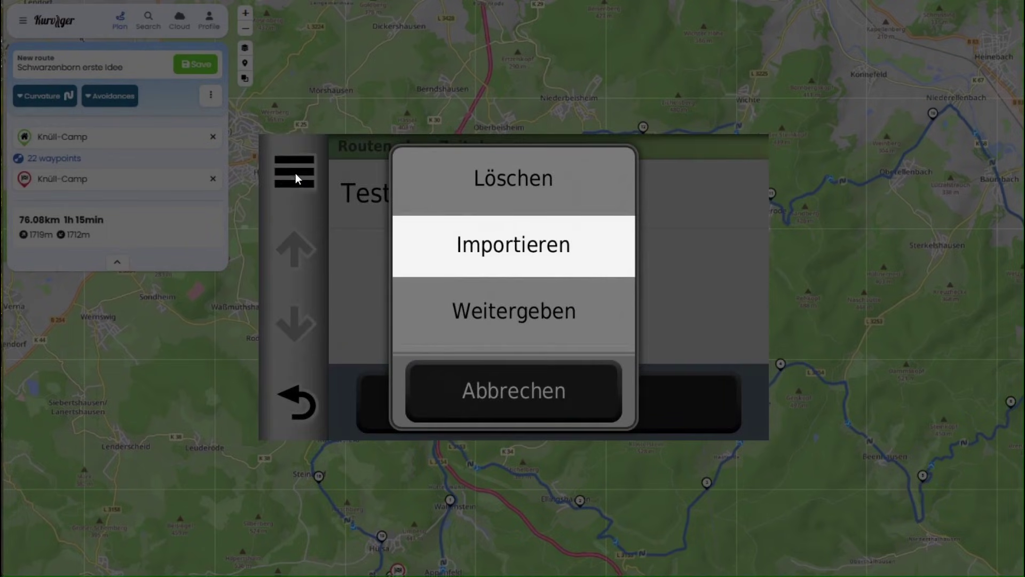
pyautogui.click(515, 262)
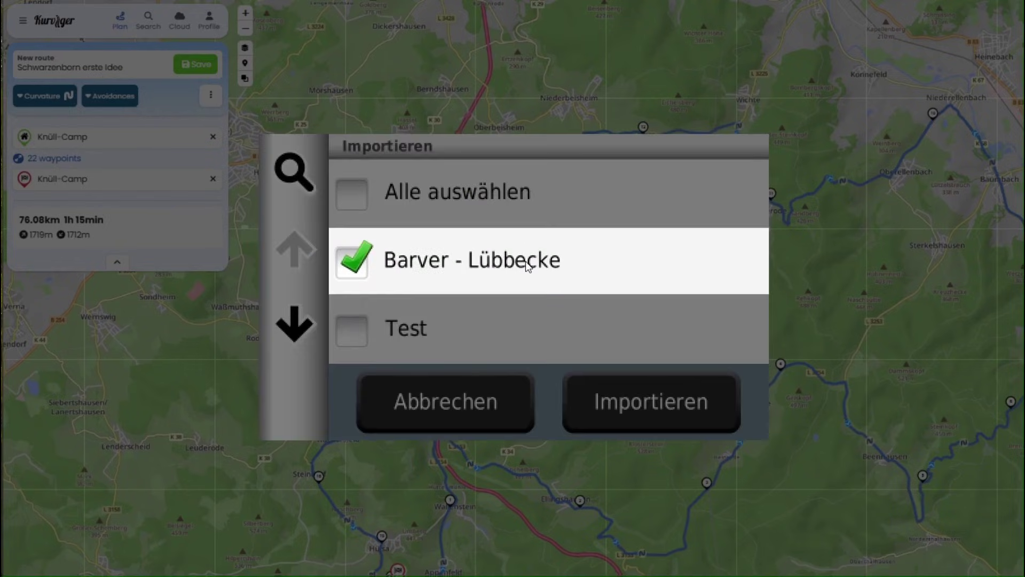
pyautogui.click(634, 404)
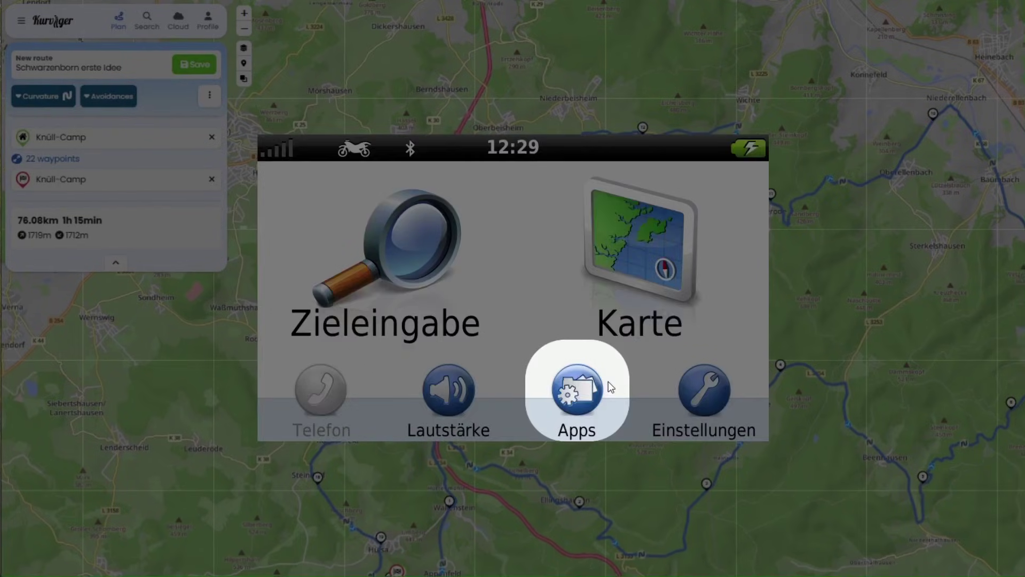
# Import the track "Barver - Lübbecke" in the device's Tracks app and open the options of its map view.
pyautogui.click(580, 408)
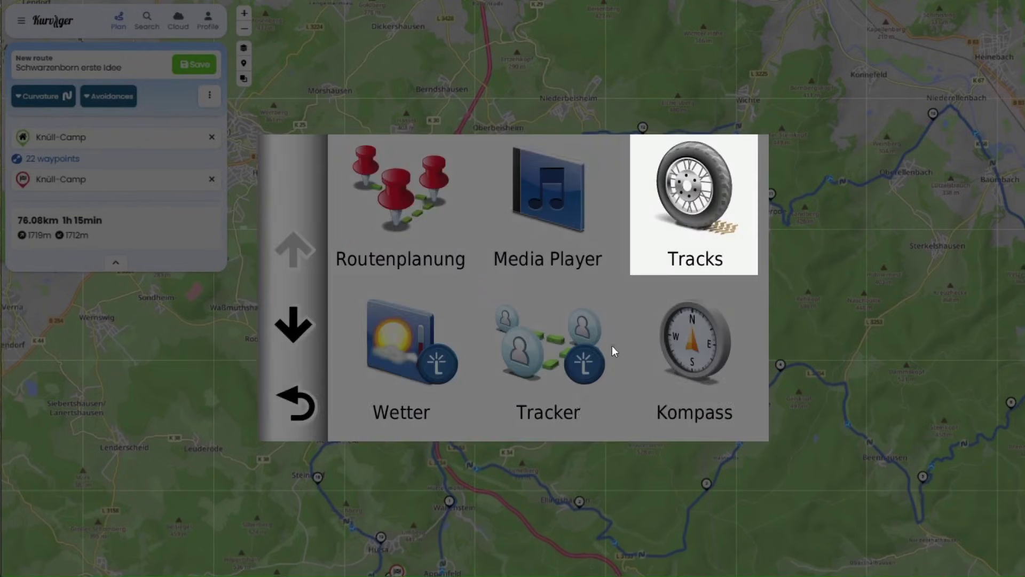
pyautogui.click(682, 239)
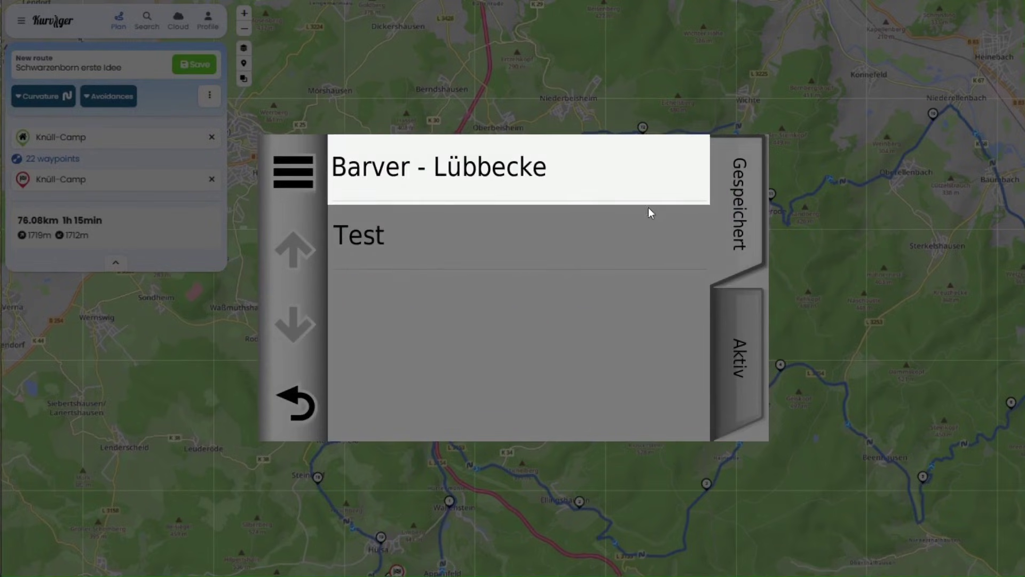
pyautogui.click(565, 193)
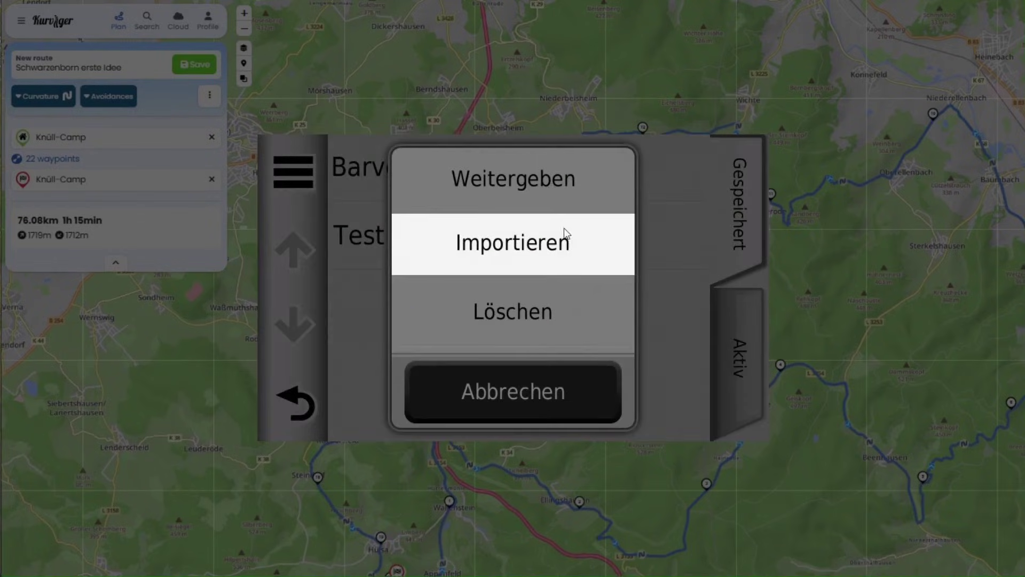
pyautogui.click(570, 248)
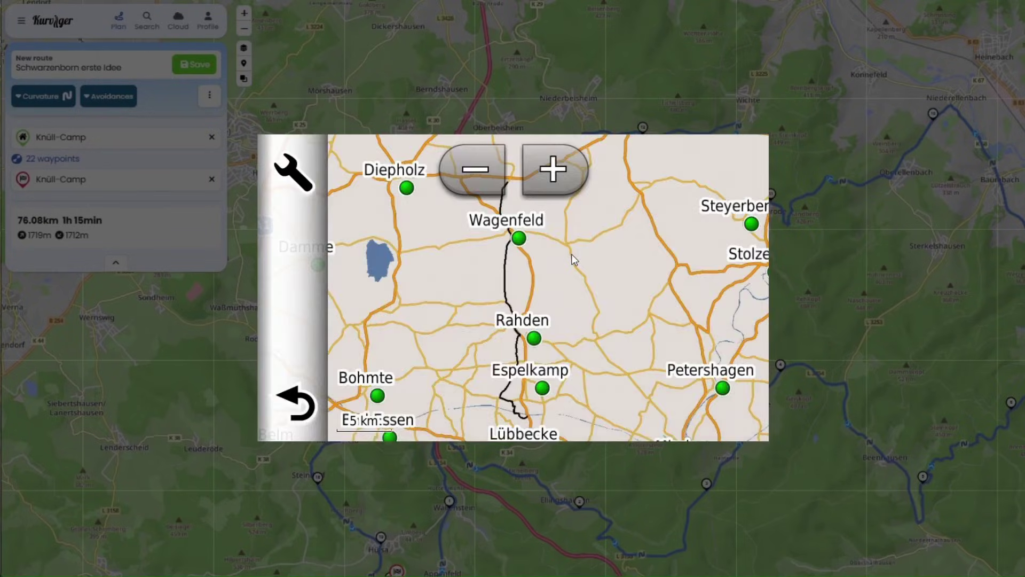
pyautogui.click(306, 180)
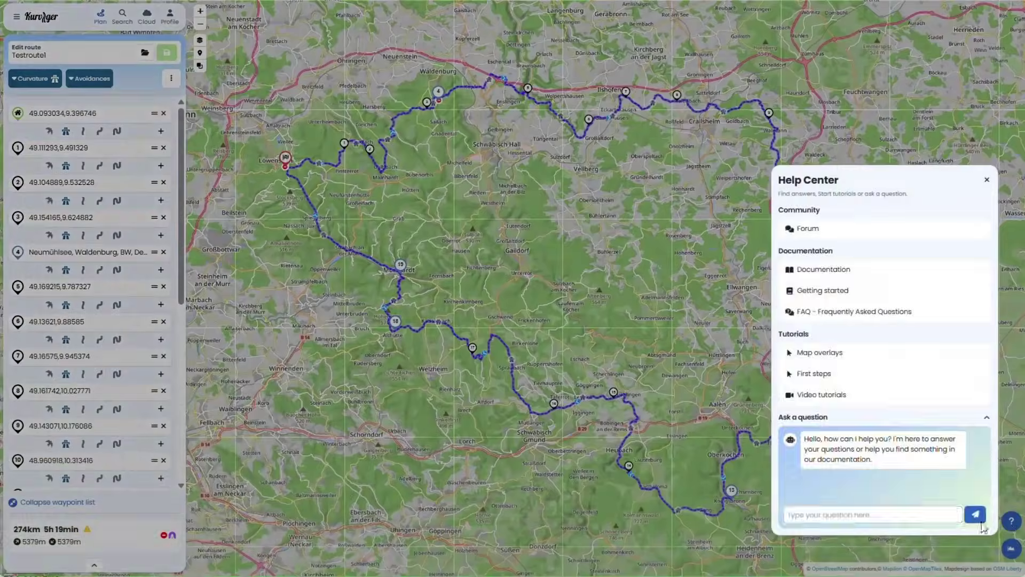
# Ask the Help Center "How to delete a waypoint" and open the documentation page on deleting waypoints.
pyautogui.click(881, 514)
pyautogui.write('How to delete a waypoint')
pyautogui.press('Return')
pyautogui.click(831, 420)
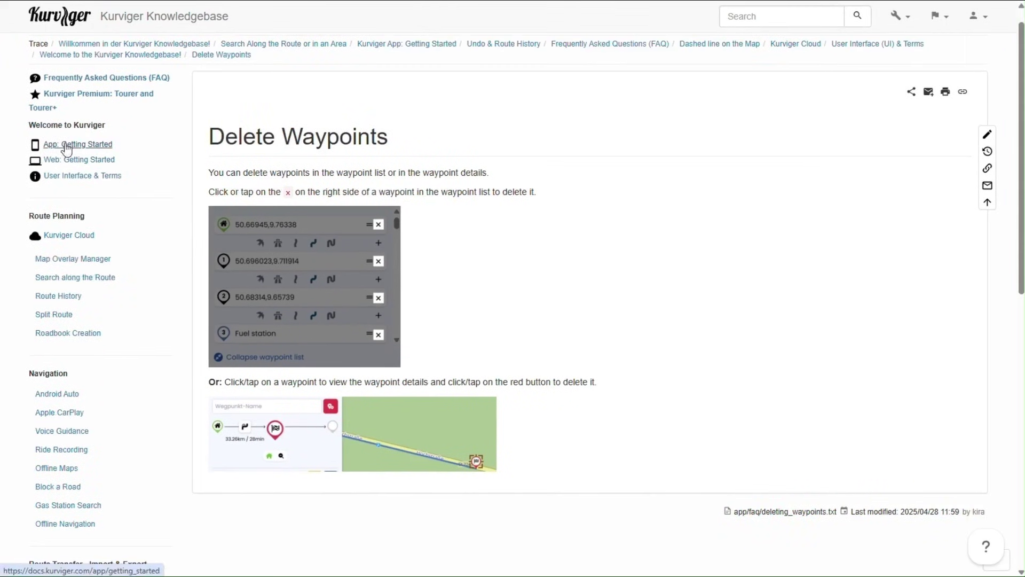
# Browse the Knowledgebase articles on the app's getting started guide, searching along the route, Apple CarPlay, and the user interface.
pyautogui.click(66, 145)
pyautogui.scroll(-7, 358, 383)
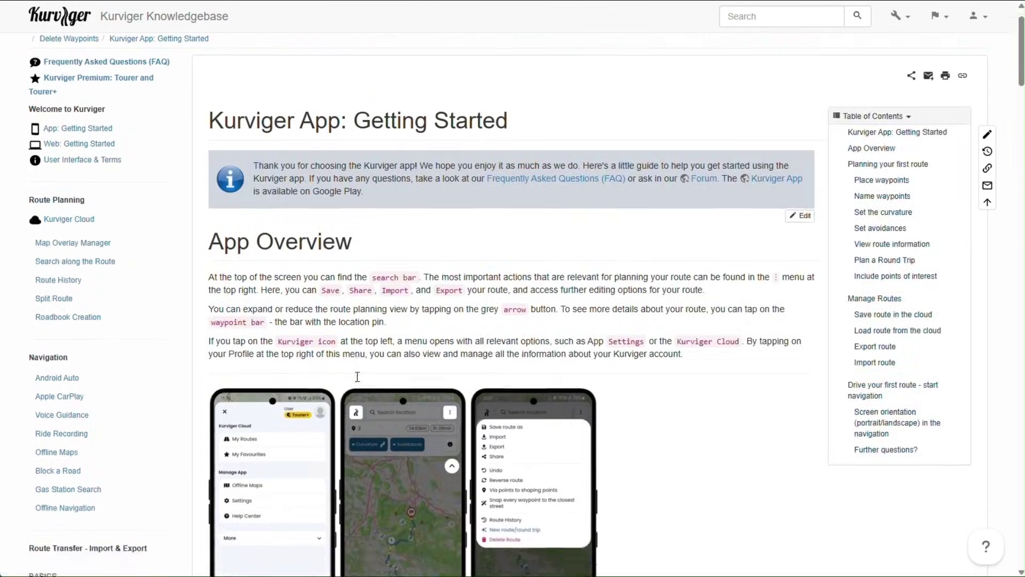
pyautogui.scroll(-6, 358, 383)
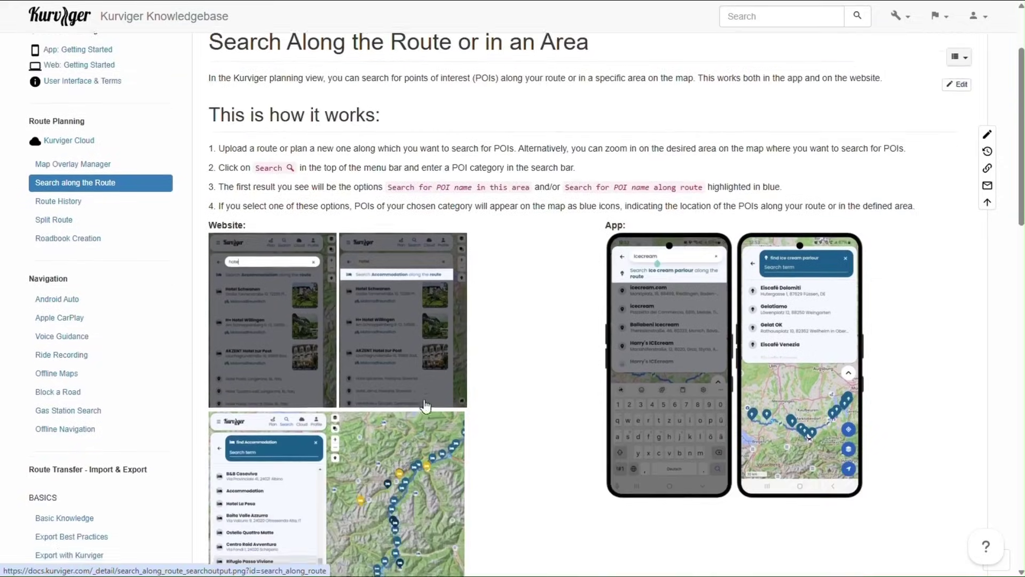
pyautogui.scroll(-2, 426, 406)
pyautogui.scroll(-2, 426, 406)
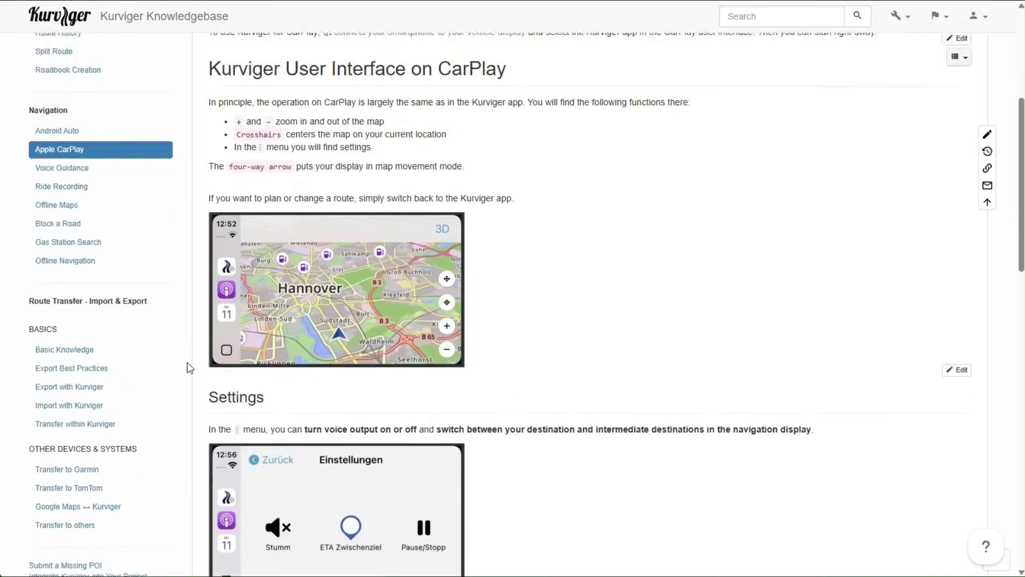
pyautogui.scroll(-7, 186, 362)
pyautogui.scroll(-2, 187, 362)
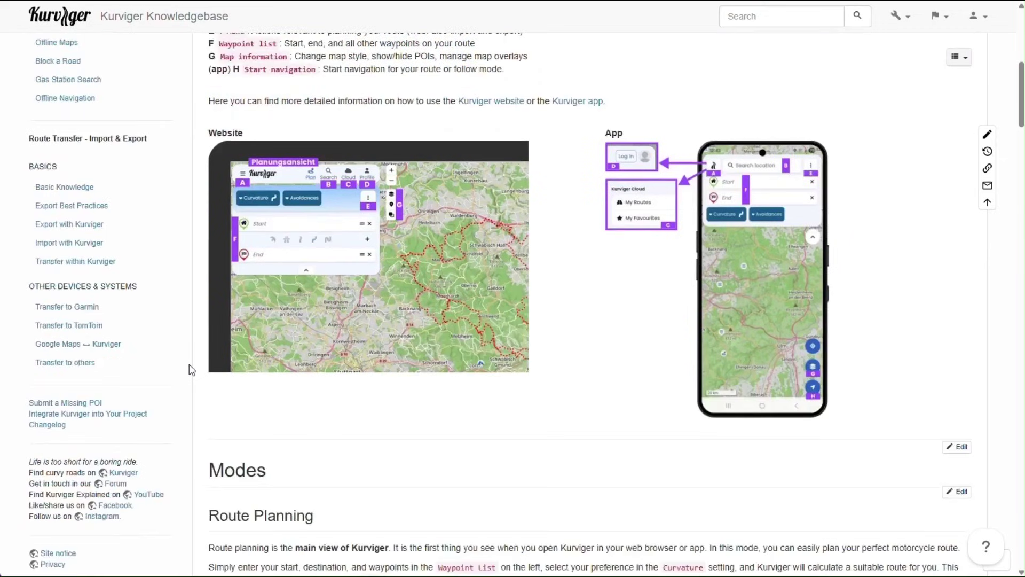